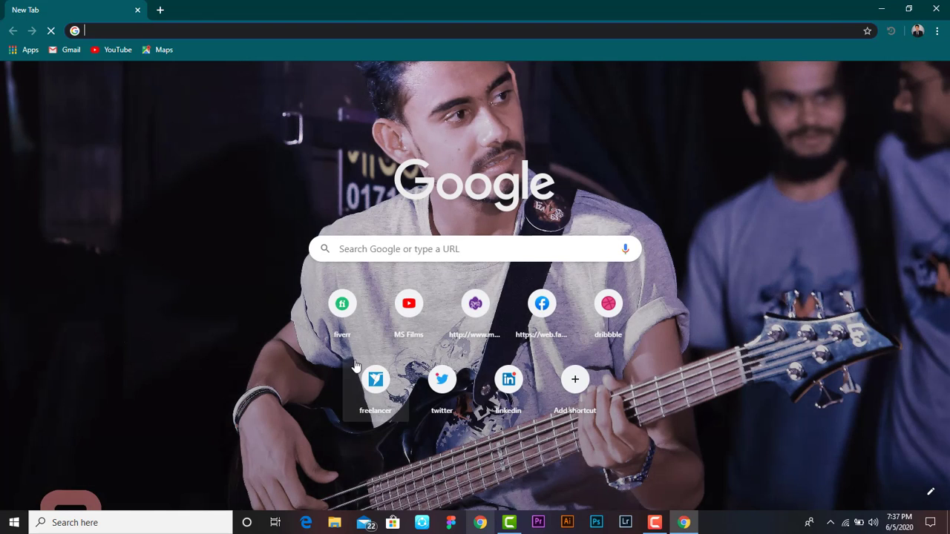
Search Google for 'gmail' and open the 'Create a Gmail account' help article in a new tab.
{"action": "left_click", "coordinate": [168, 30]}
{"action": "type", "text": "gmail"}
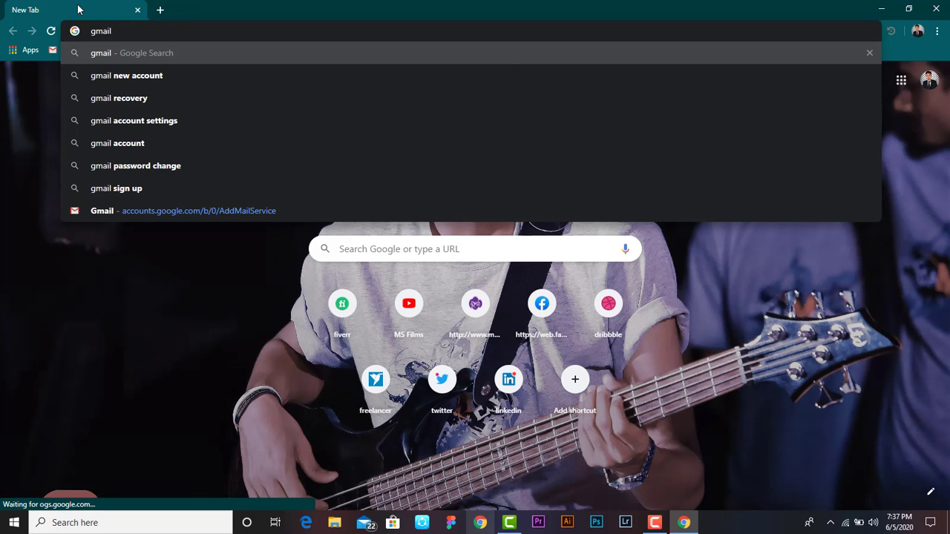
{"action": "key", "text": "Return"}
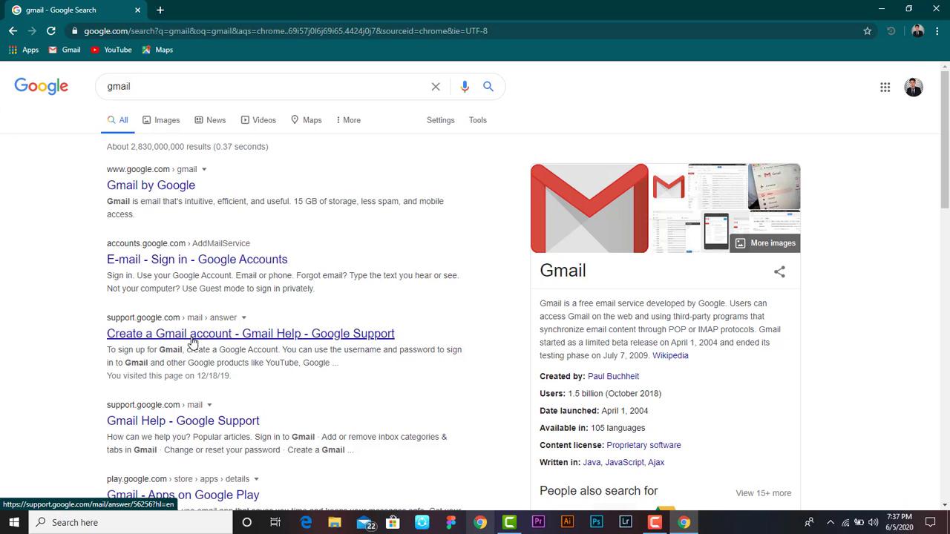
{"action": "left_click", "coordinate": [251, 338]}
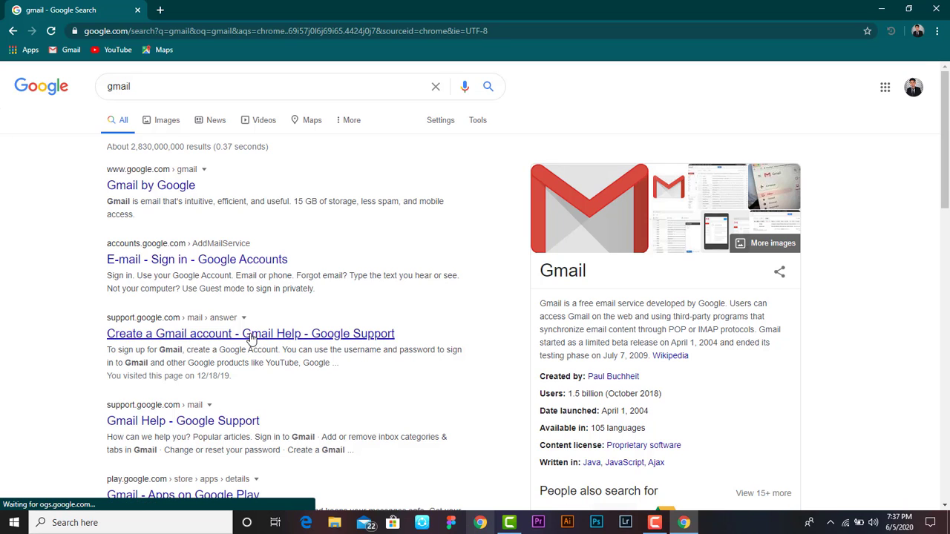
{"action": "left_click_drag", "start_coordinate": [251, 338], "coordinate": [197, 9]}
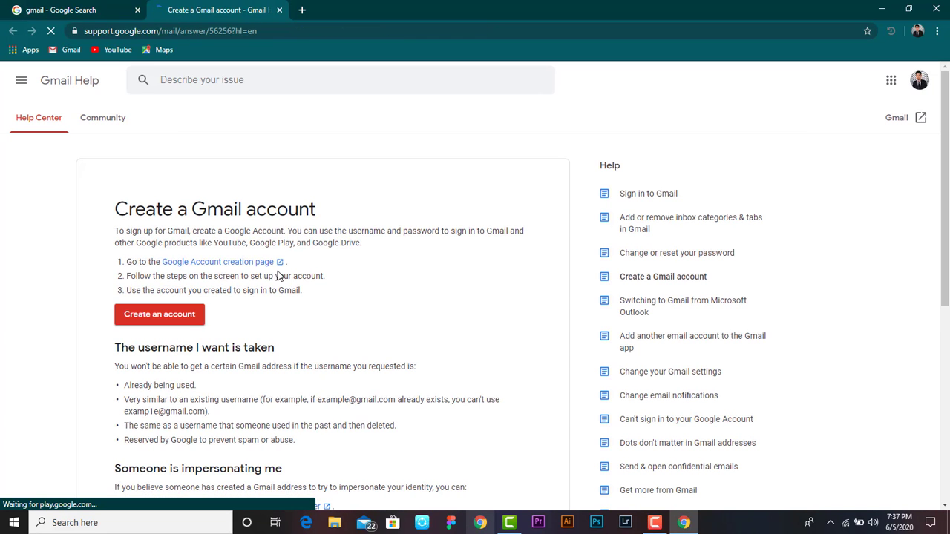
{"action": "left_click", "coordinate": [159, 315]}
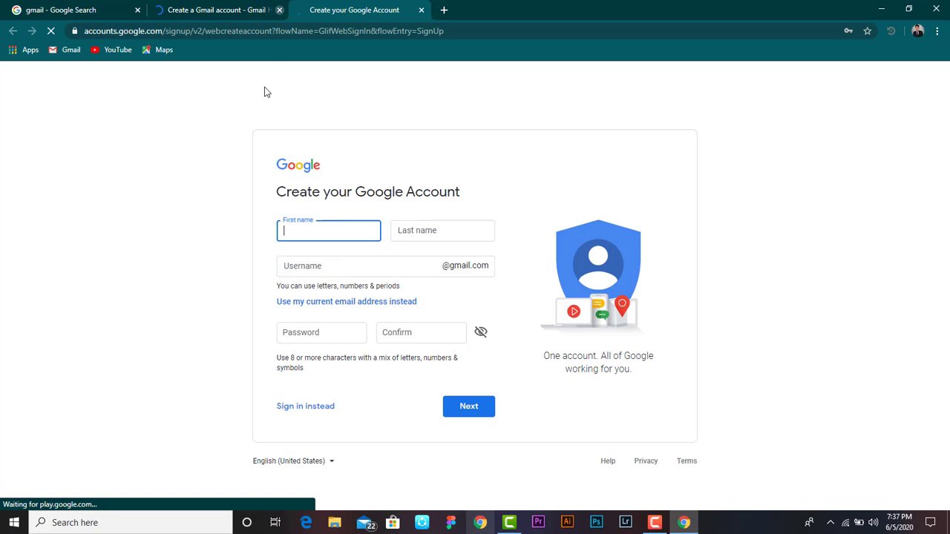
{"action": "left_click", "coordinate": [279, 10]}
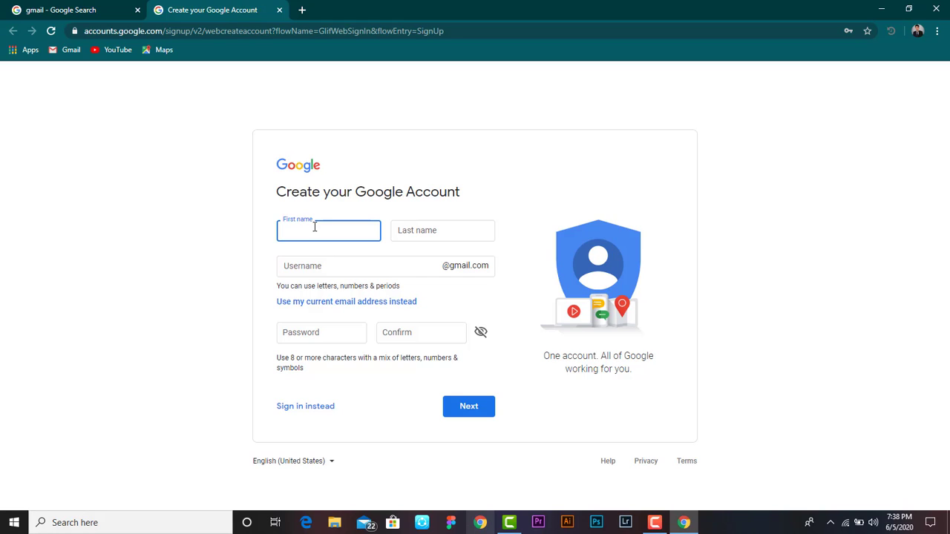
{"action": "type", "text": "S.S"}
{"action": "key", "text": "BackSpace"}
{"action": "key", "text": "BackSpace"}
{"action": "type", "text": ".S."}
Fill in the last name and the desired Gmail username.
{"action": "left_click", "coordinate": [419, 233]}
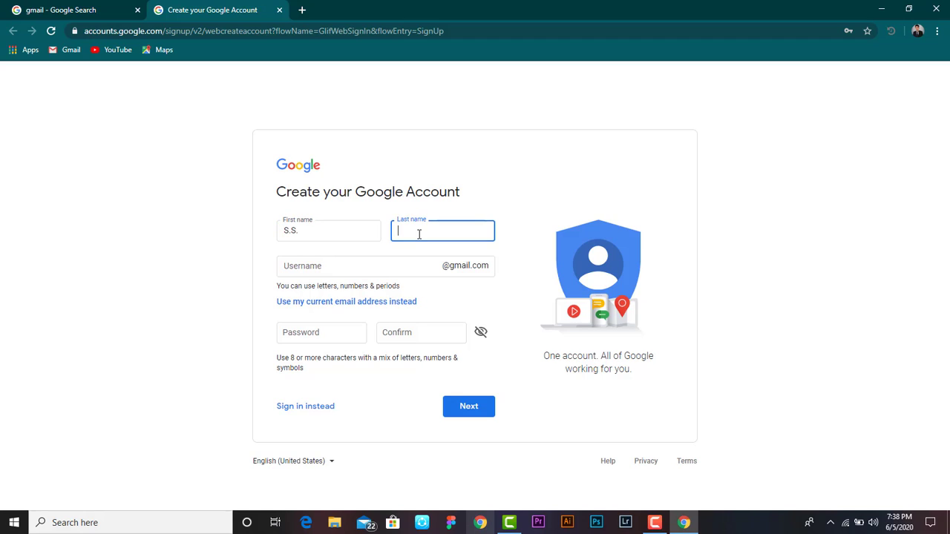
{"action": "type", "text": "Group"}
{"action": "left_click", "coordinate": [345, 266]}
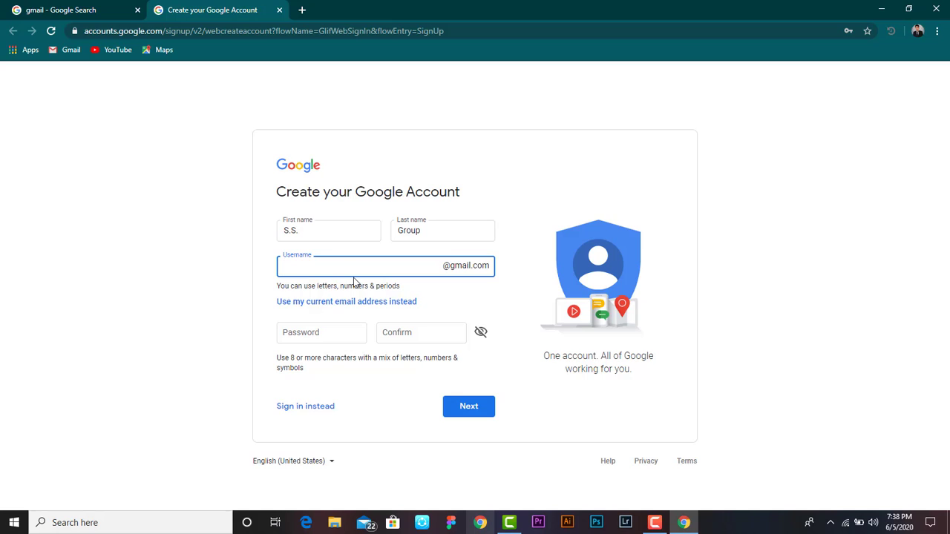
Enter the account password in both the Password and Confirm fields, then submit the form.
{"action": "left_click", "coordinate": [329, 336]}
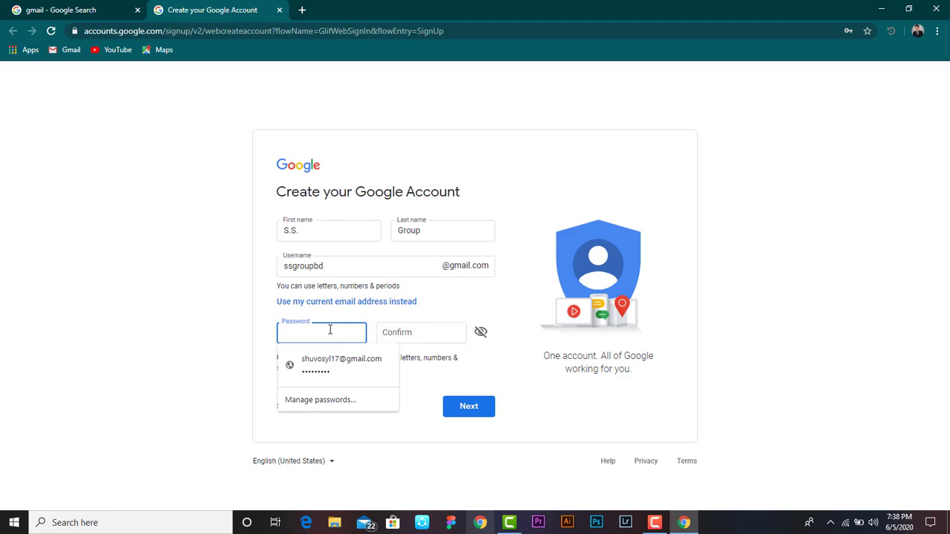
{"action": "type", "text": "***"}
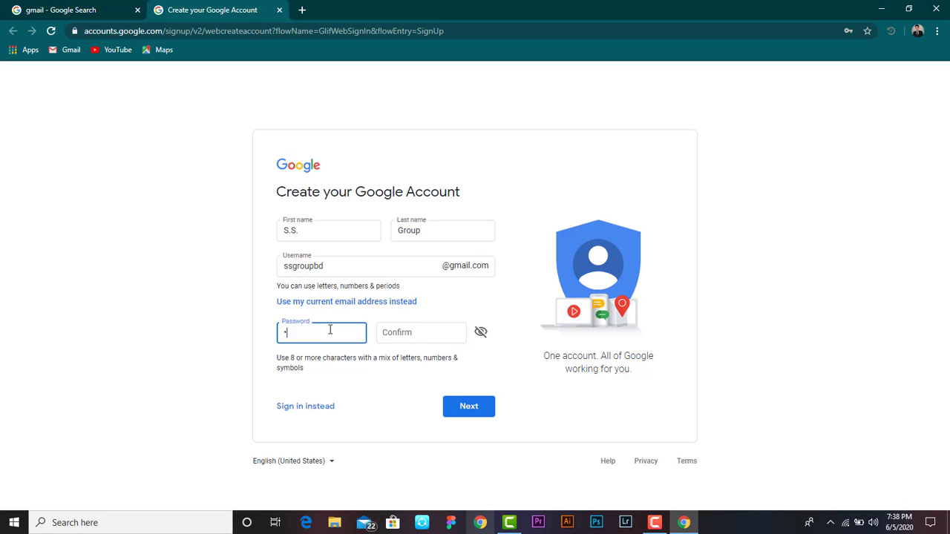
{"action": "type", "text": "**********"}
{"action": "left_click", "coordinate": [396, 328]}
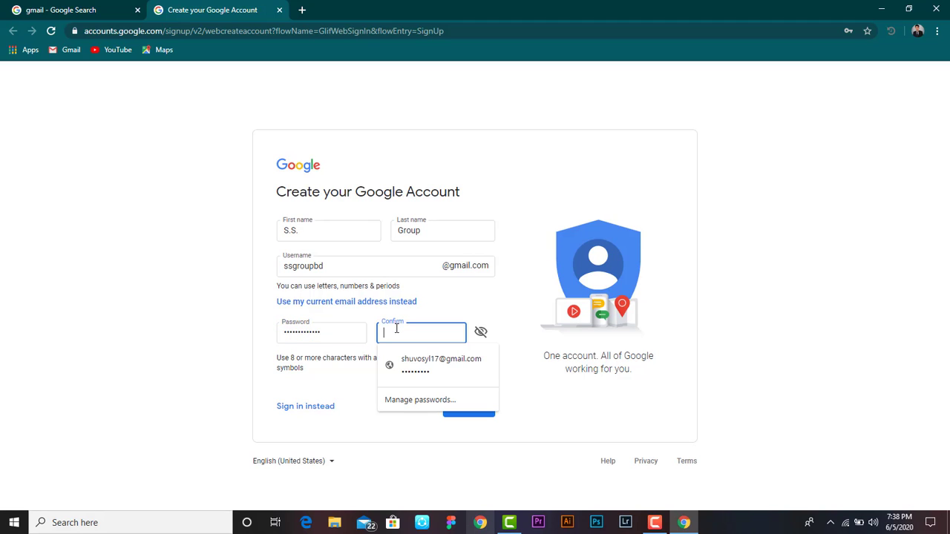
{"action": "type", "text": "****"}
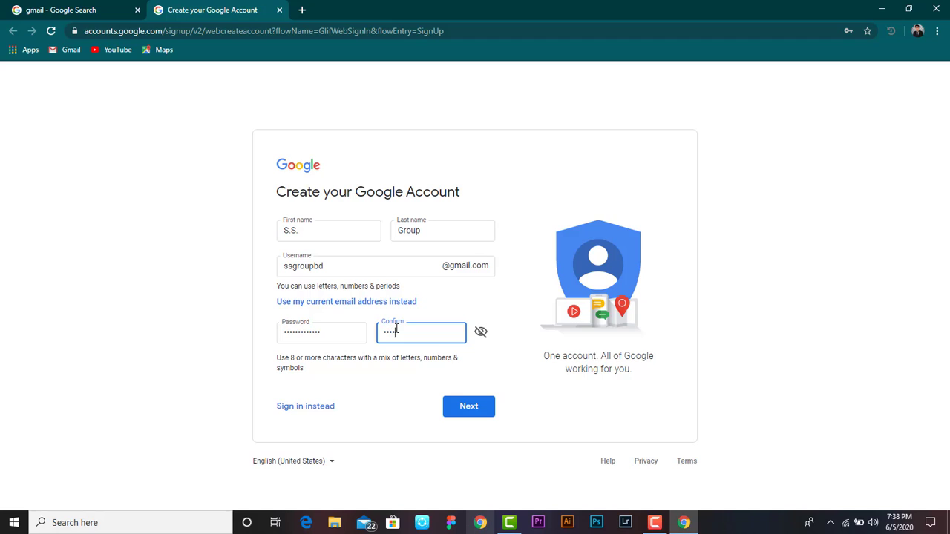
{"action": "type", "text": "********"}
{"action": "left_click", "coordinate": [466, 407]}
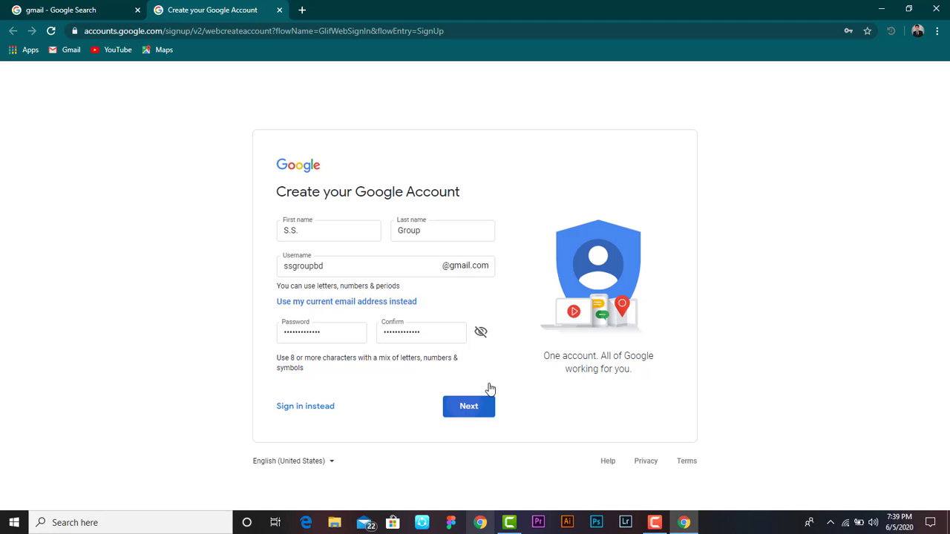
Swap the taken username for a suggested available one and resubmit the signup form.
{"action": "left_click", "coordinate": [473, 398]}
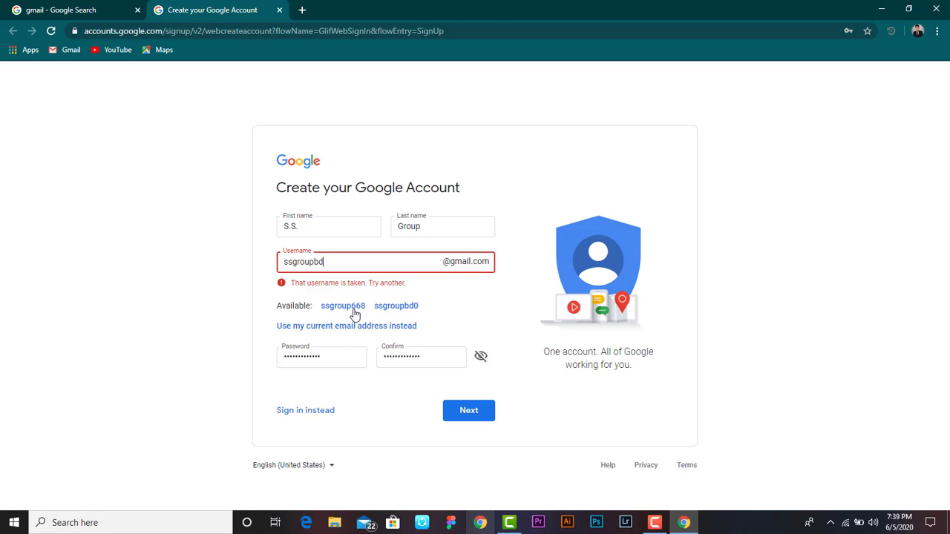
{"action": "left_click", "coordinate": [410, 310]}
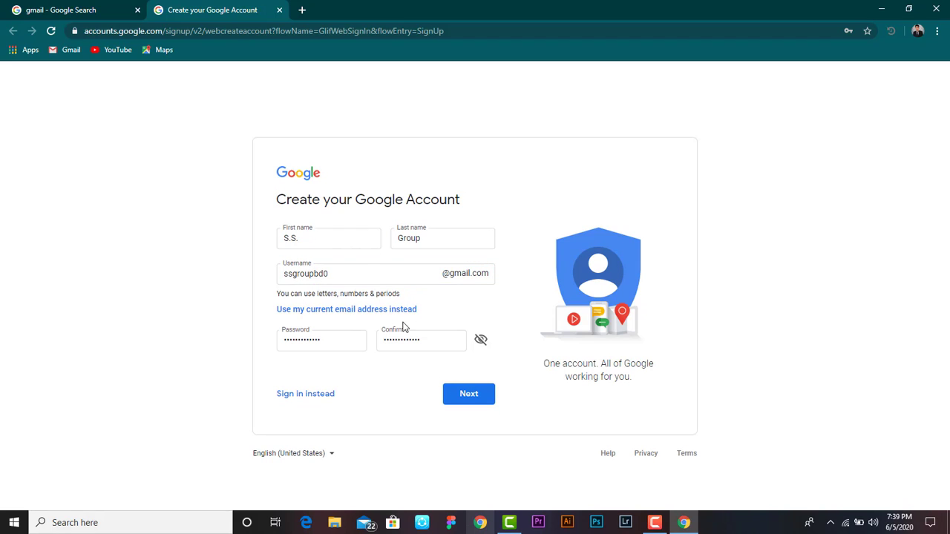
{"action": "left_click", "coordinate": [484, 403]}
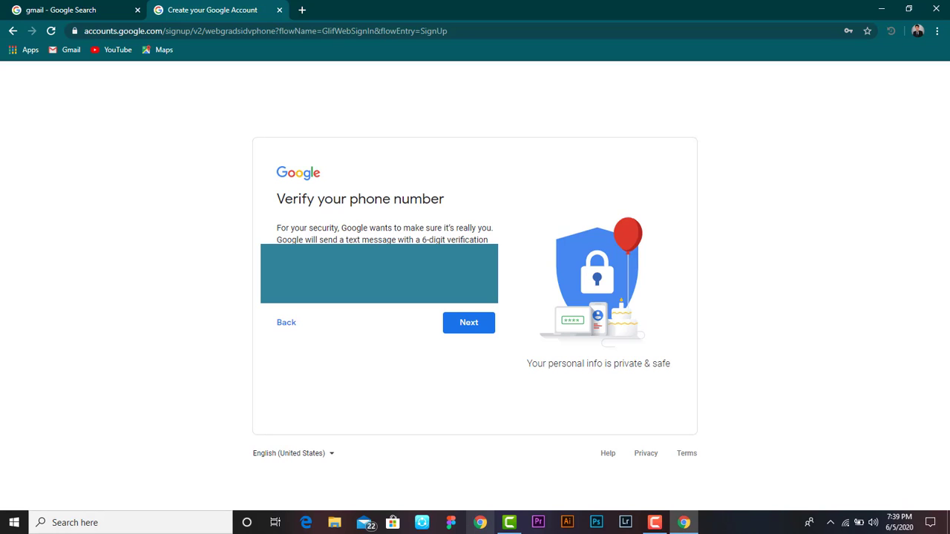
Request the text-message code and verify the phone number with the received 6-digit code.
{"action": "left_click", "coordinate": [688, 529]}
{"action": "left_click", "coordinate": [687, 527]}
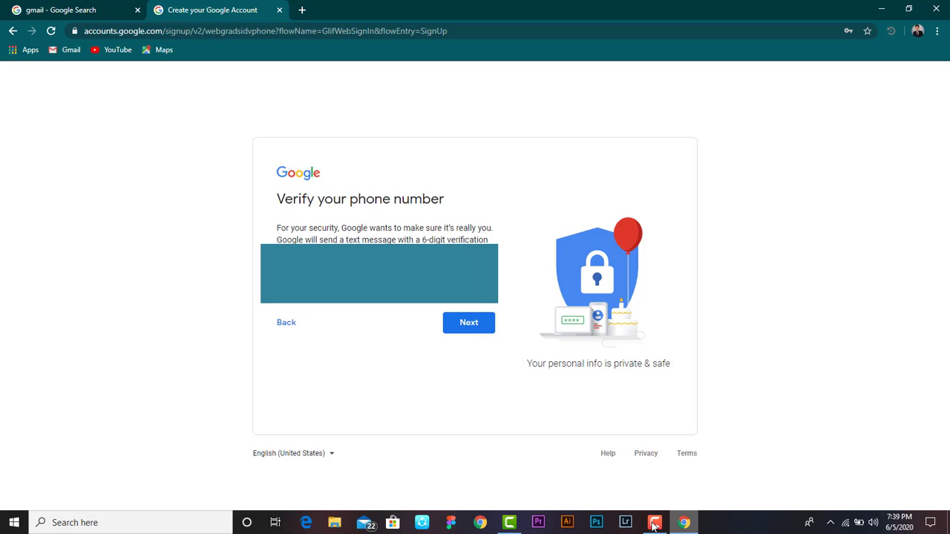
{"action": "left_click", "coordinate": [653, 525]}
{"action": "left_click", "coordinate": [897, 472]}
{"action": "left_click", "coordinate": [654, 525]}
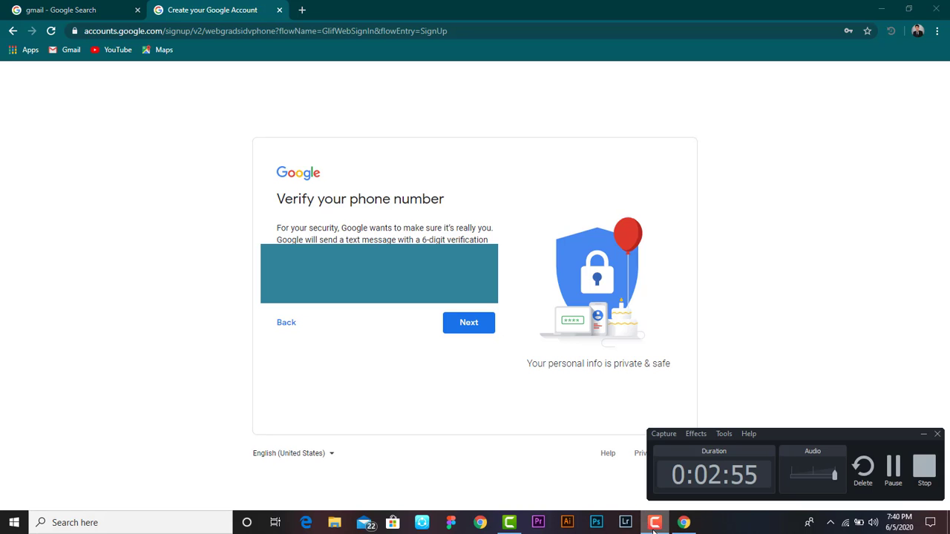
{"action": "left_click", "coordinate": [654, 526]}
{"action": "left_click", "coordinate": [466, 323]}
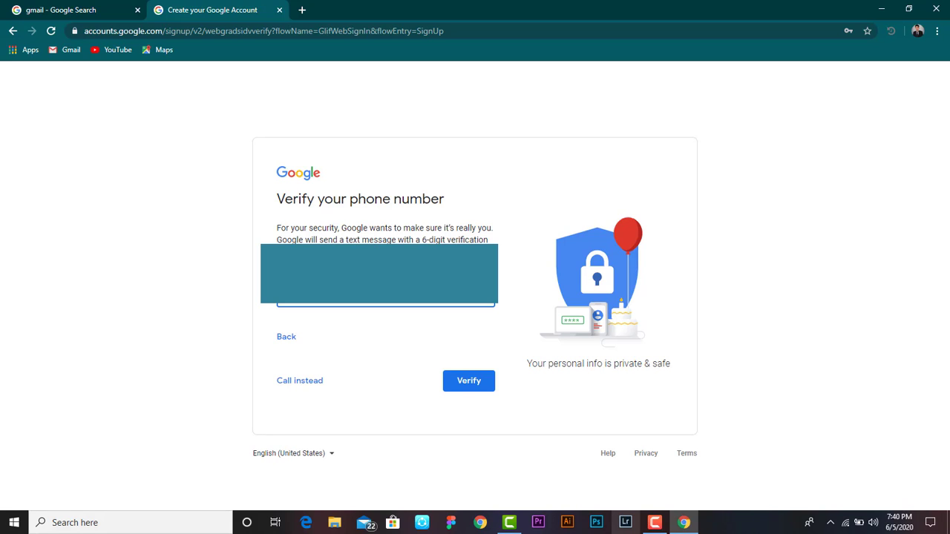
{"action": "left_click", "coordinate": [479, 381]}
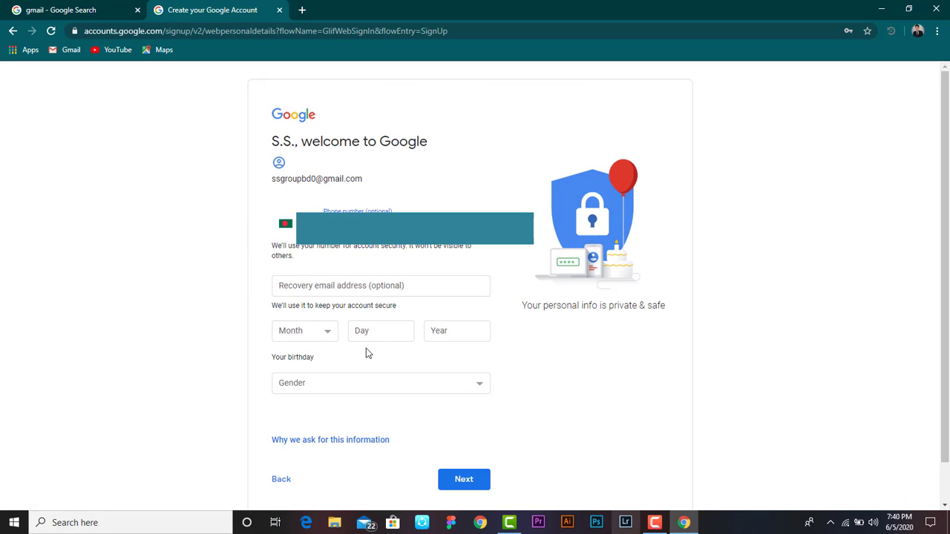
Enter a recovery email address and set the birthday to January 1, 2000.
{"action": "left_click", "coordinate": [362, 285]}
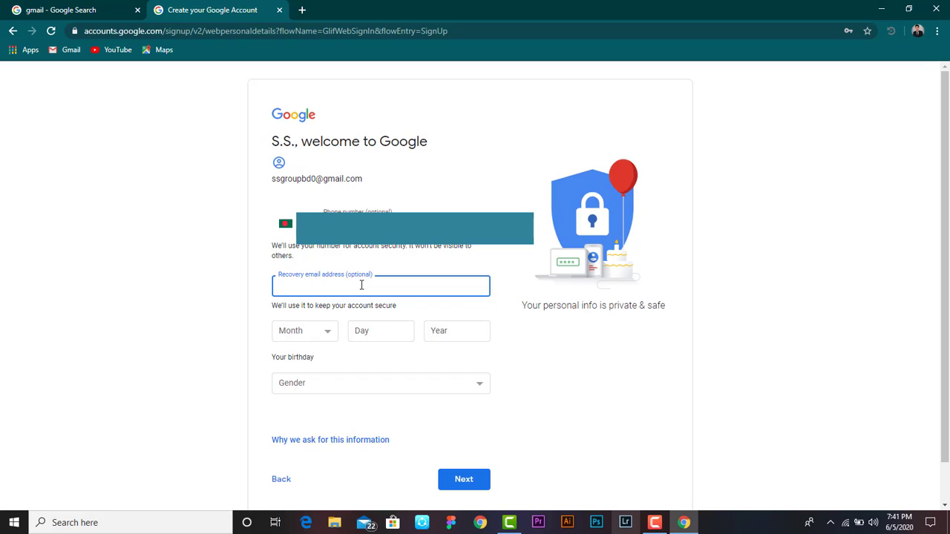
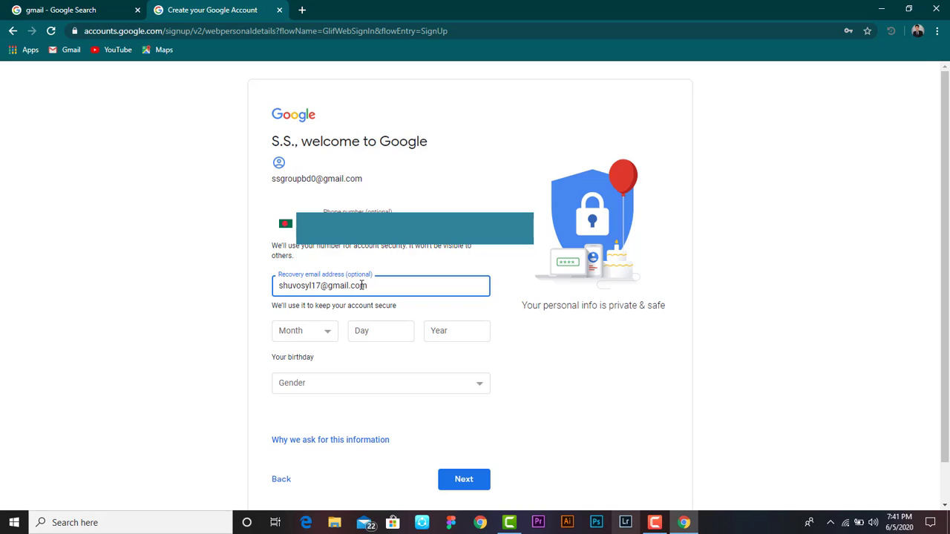
{"action": "left_click", "coordinate": [323, 334]}
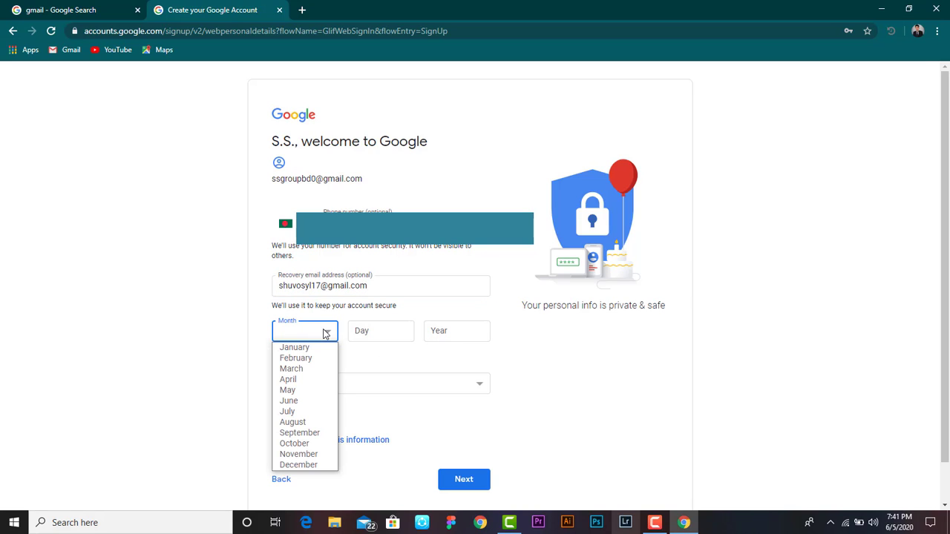
{"action": "left_click", "coordinate": [323, 349]}
{"action": "left_click", "coordinate": [393, 333]}
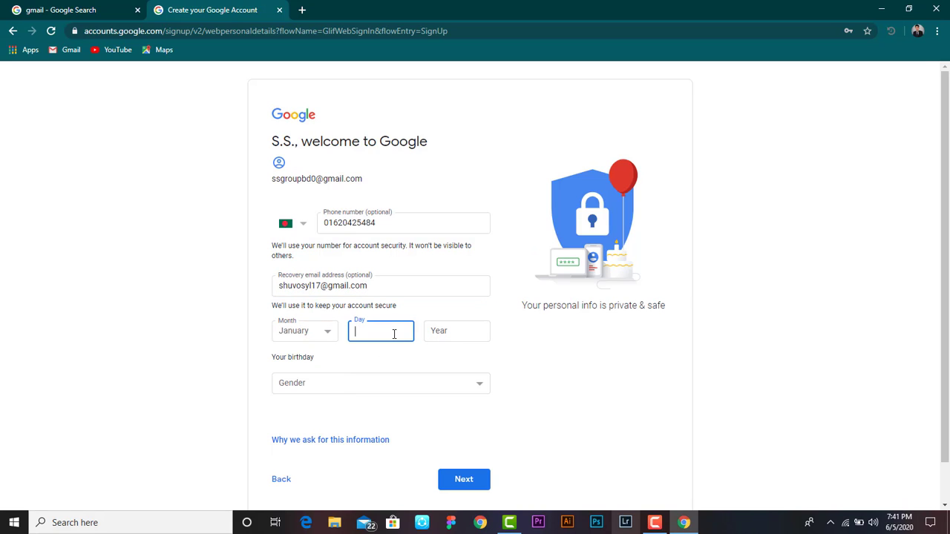
{"action": "type", "text": "1"}
{"action": "left_click", "coordinate": [441, 331]}
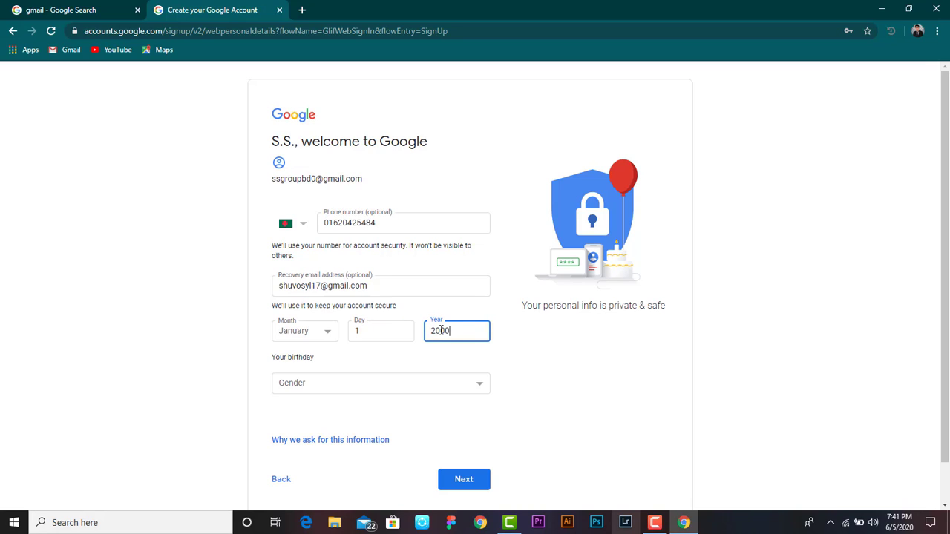
Set the gender to Male and submit the personal details.
{"action": "left_click", "coordinate": [339, 390]}
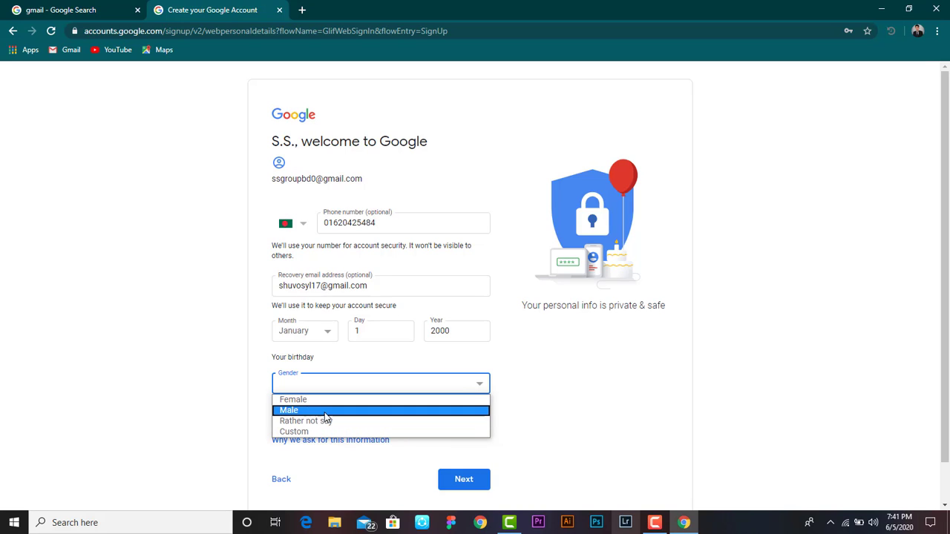
{"action": "left_click", "coordinate": [327, 412]}
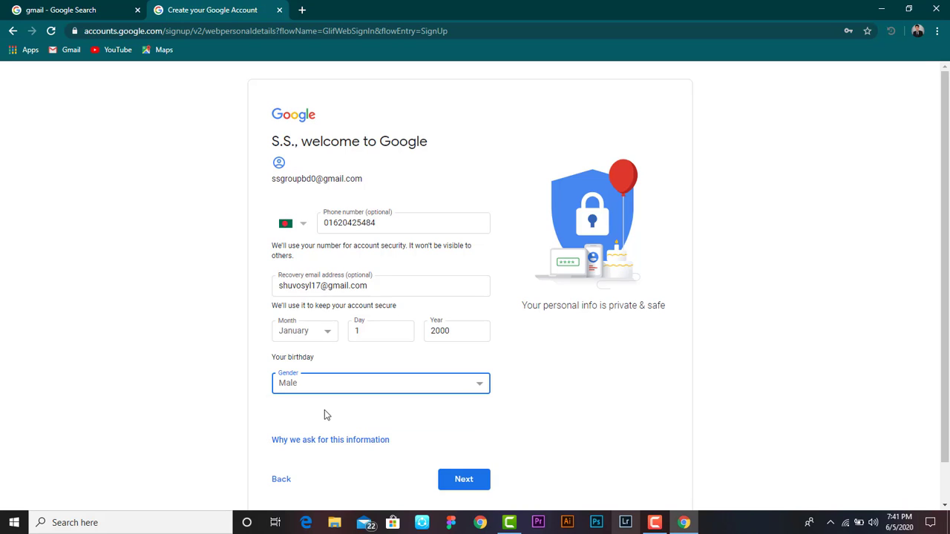
{"action": "left_click", "coordinate": [480, 484]}
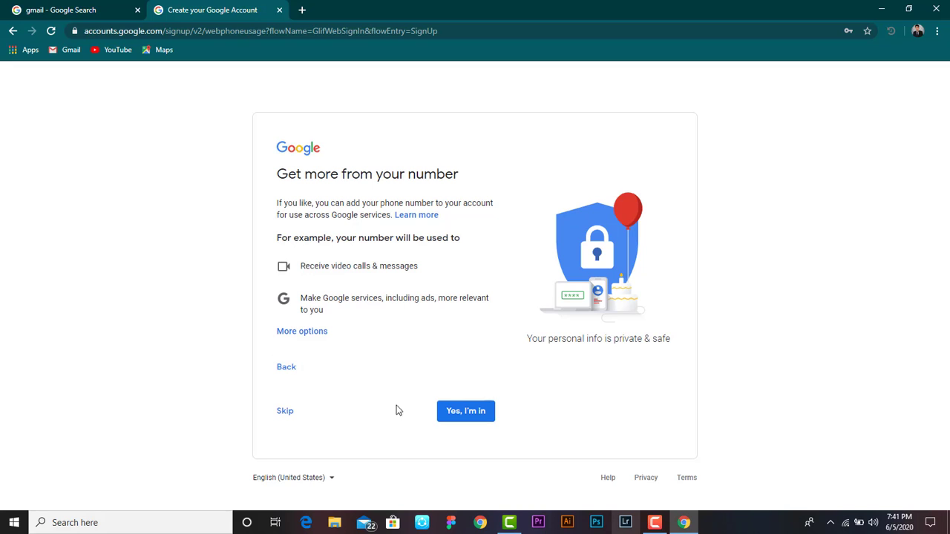
Accept the phone-number offer and agree to Google's Privacy and Terms.
{"action": "left_click", "coordinate": [449, 417]}
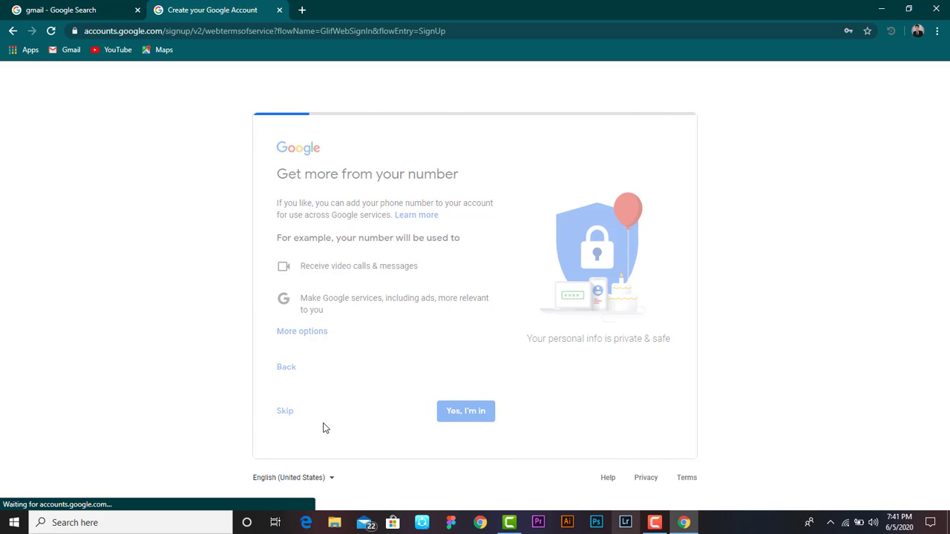
{"action": "scroll", "coordinate": [328, 417], "scroll_direction": "down", "scroll_amount": 10}
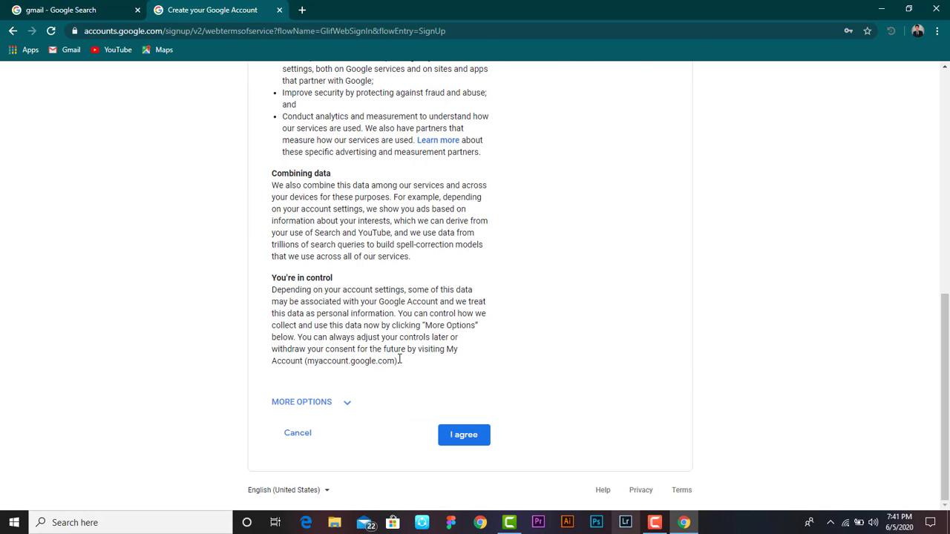
{"action": "left_click", "coordinate": [466, 436]}
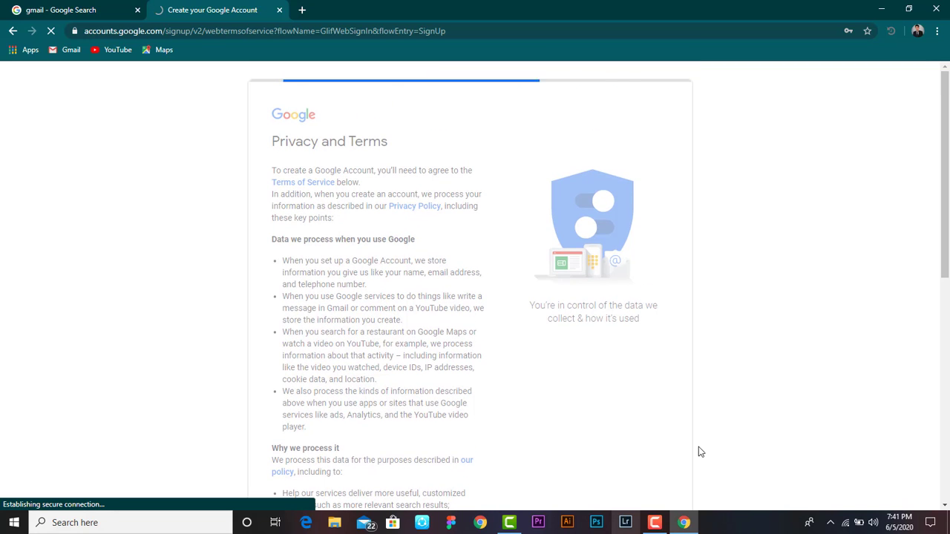
{"action": "left_click", "coordinate": [655, 522]}
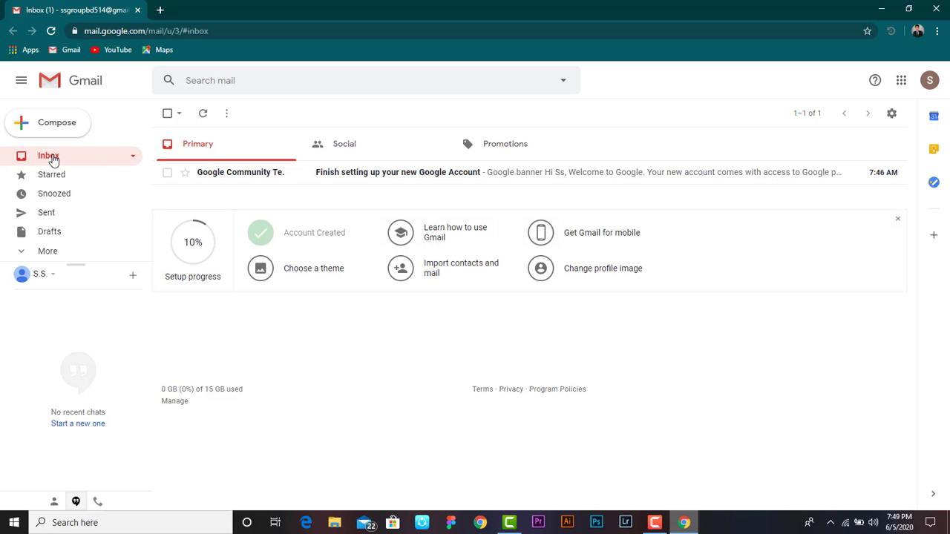
{"action": "left_click", "coordinate": [550, 182]}
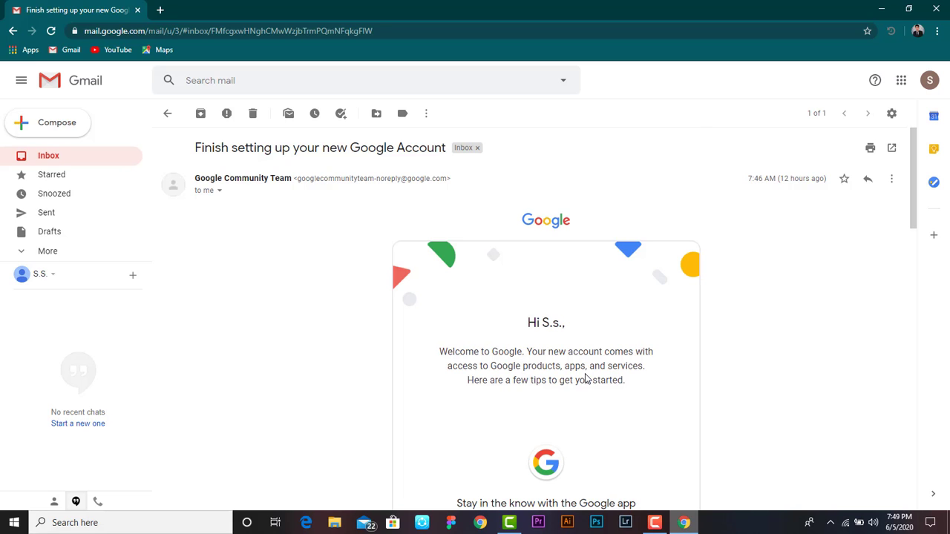
{"action": "scroll", "coordinate": [585, 379], "scroll_direction": "down", "scroll_amount": 3}
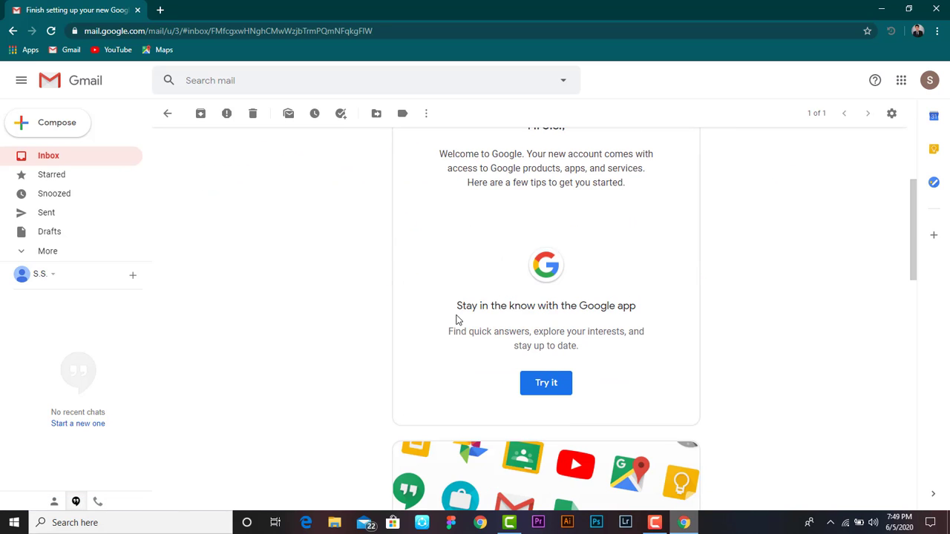
{"action": "scroll", "coordinate": [578, 346], "scroll_direction": "down", "scroll_amount": 12}
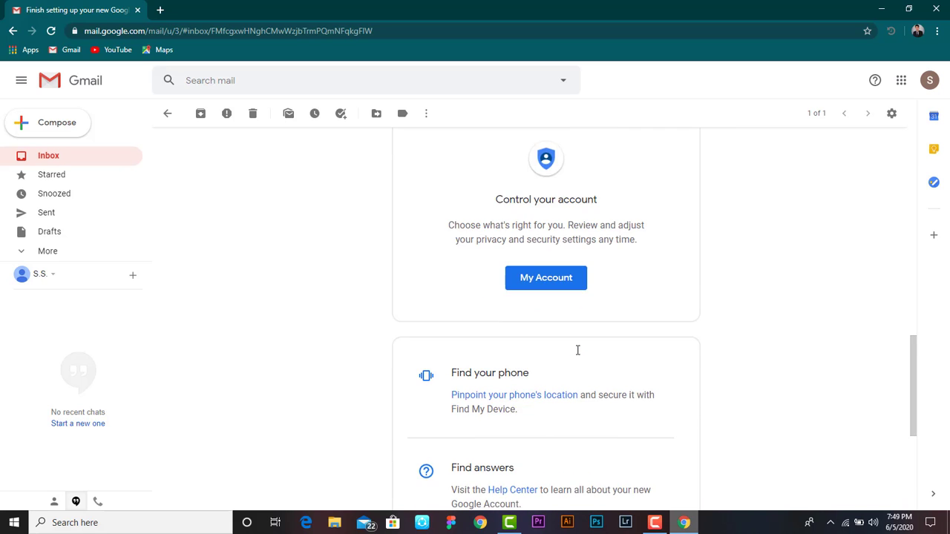
{"action": "scroll", "coordinate": [573, 351], "scroll_direction": "up", "scroll_amount": 10}
{"action": "scroll", "coordinate": [567, 356], "scroll_direction": "down", "scroll_amount": 3}
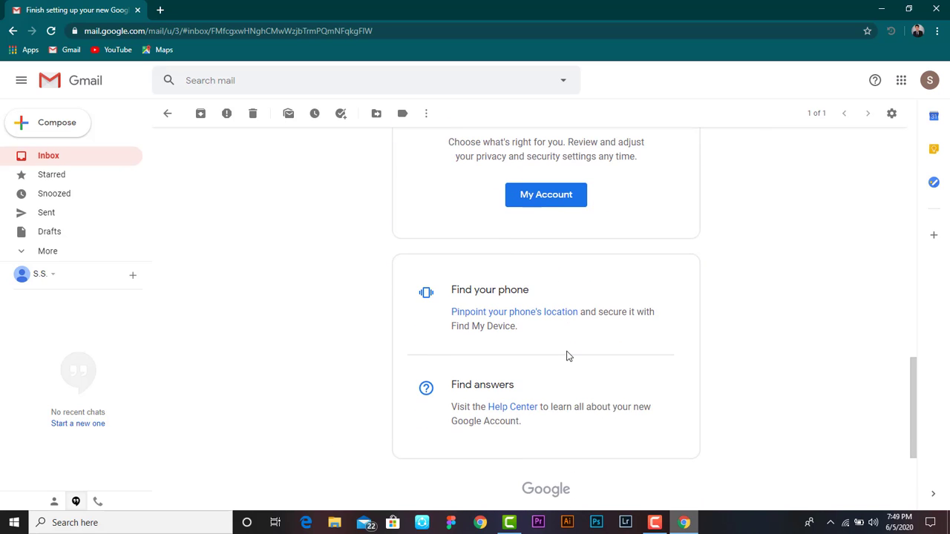
{"action": "scroll", "coordinate": [546, 305], "scroll_direction": "up", "scroll_amount": 3}
{"action": "scroll", "coordinate": [542, 305], "scroll_direction": "down", "scroll_amount": 5}
{"action": "scroll", "coordinate": [543, 310], "scroll_direction": "up", "scroll_amount": 20}
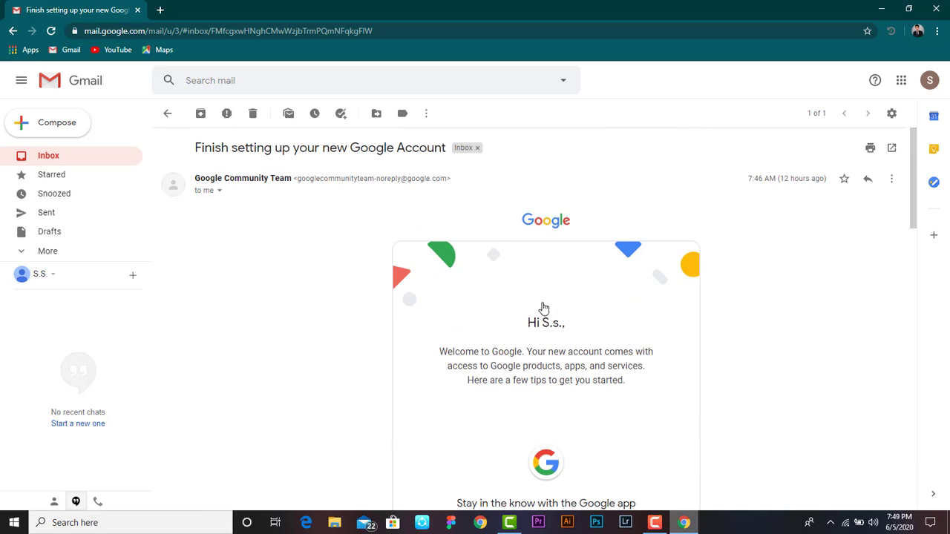
{"action": "left_click", "coordinate": [12, 31]}
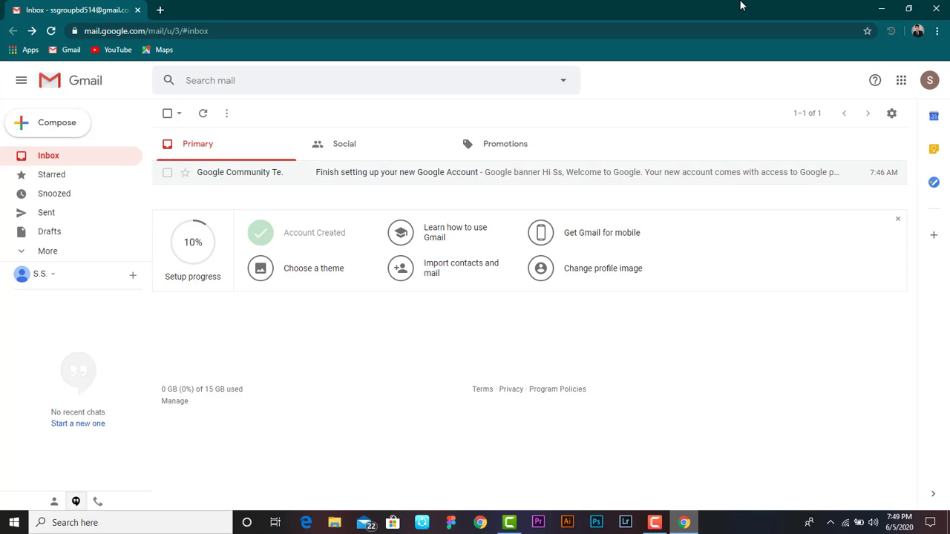
Minimize Chrome and bring up Camtasia Recorder's control window, repositioning it on the desktop.
{"action": "left_click", "coordinate": [881, 9]}
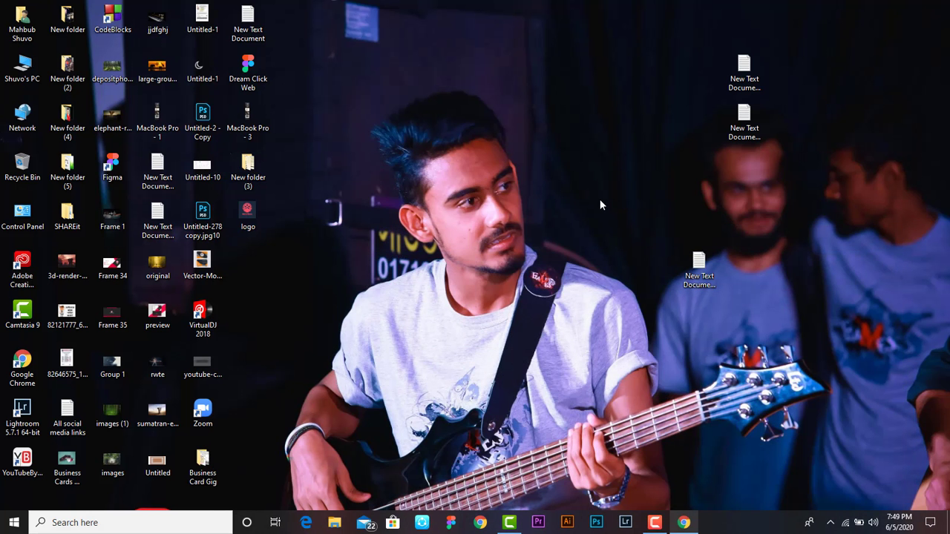
{"action": "left_click", "coordinate": [654, 525]}
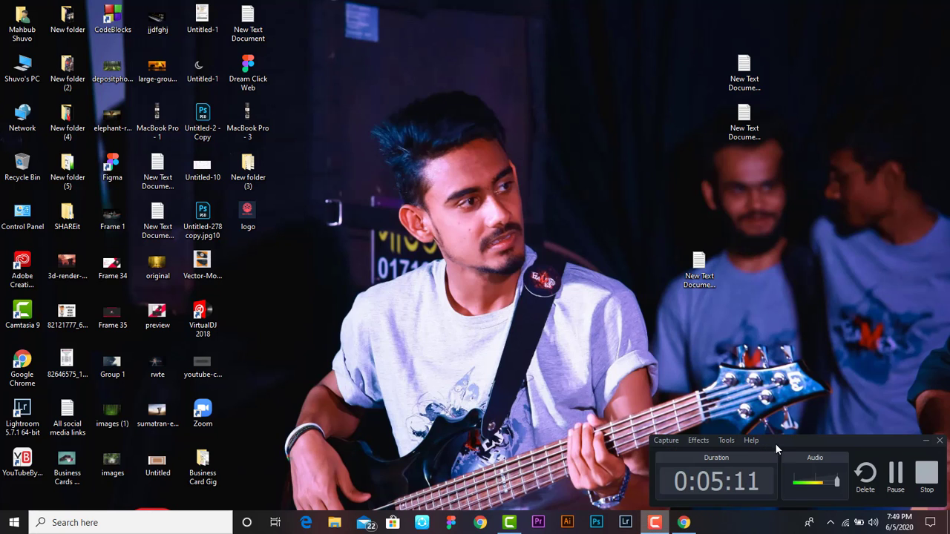
{"action": "left_click_drag", "start_coordinate": [774, 443], "coordinate": [678, 358]}
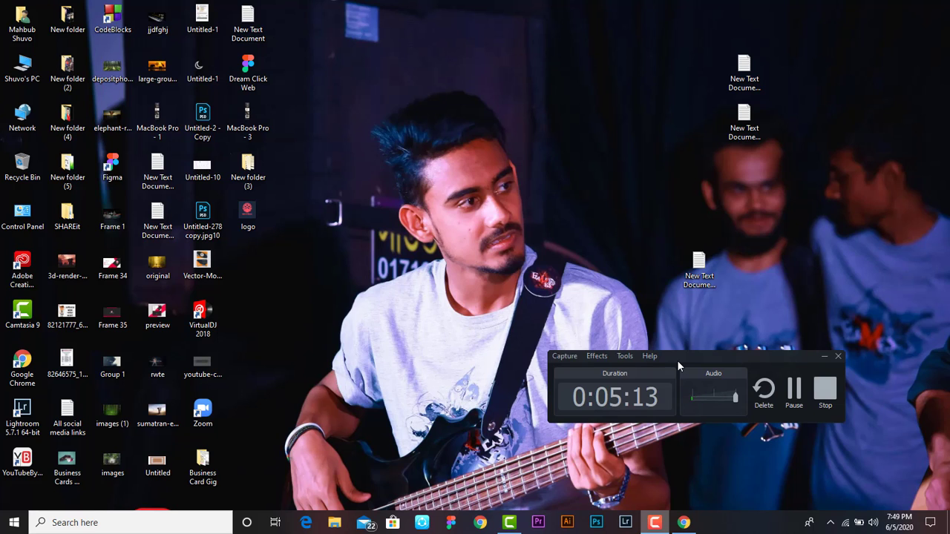
{"action": "left_click_drag", "start_coordinate": [685, 356], "coordinate": [786, 440]}
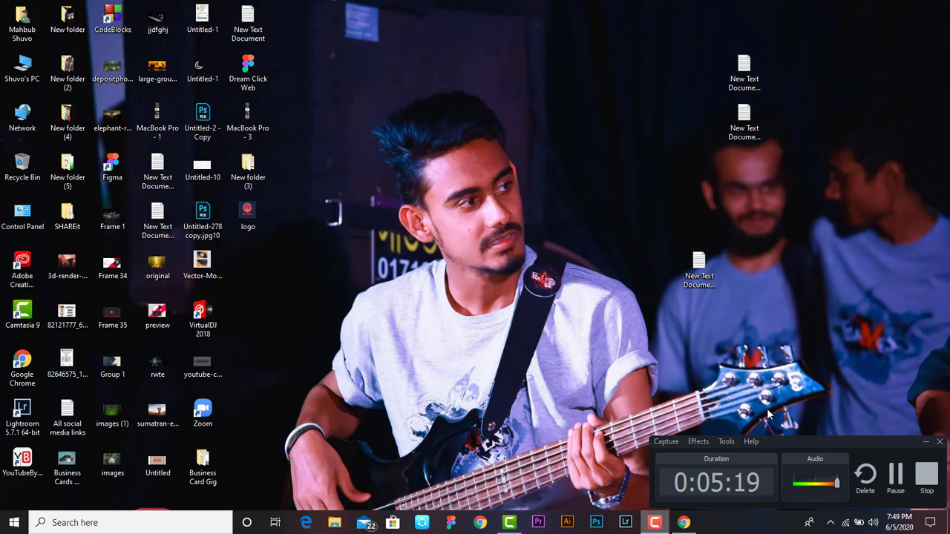